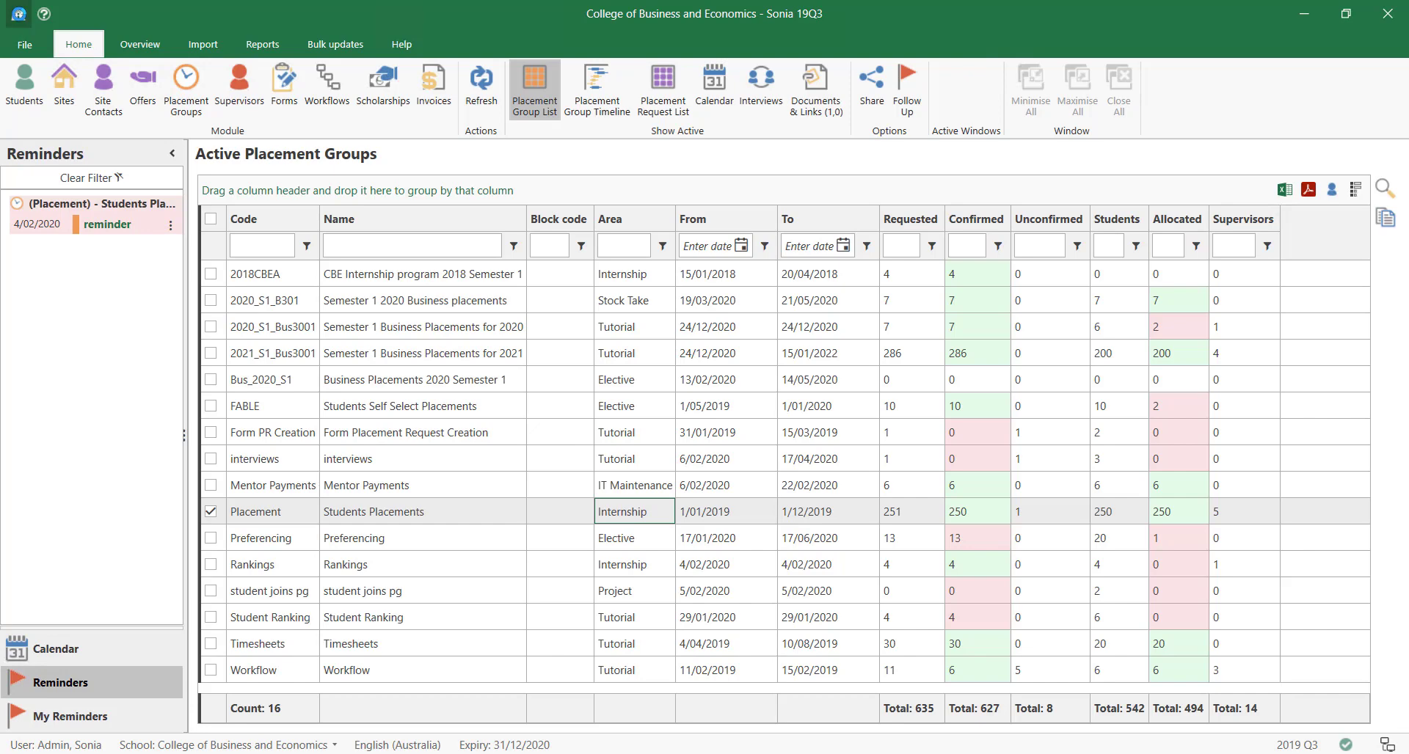
Open the SA Police clearance check from the school's check settings and examine its permissions, including Managed, without saving any change
{"action": "left_click", "coordinate": [18, 15]}
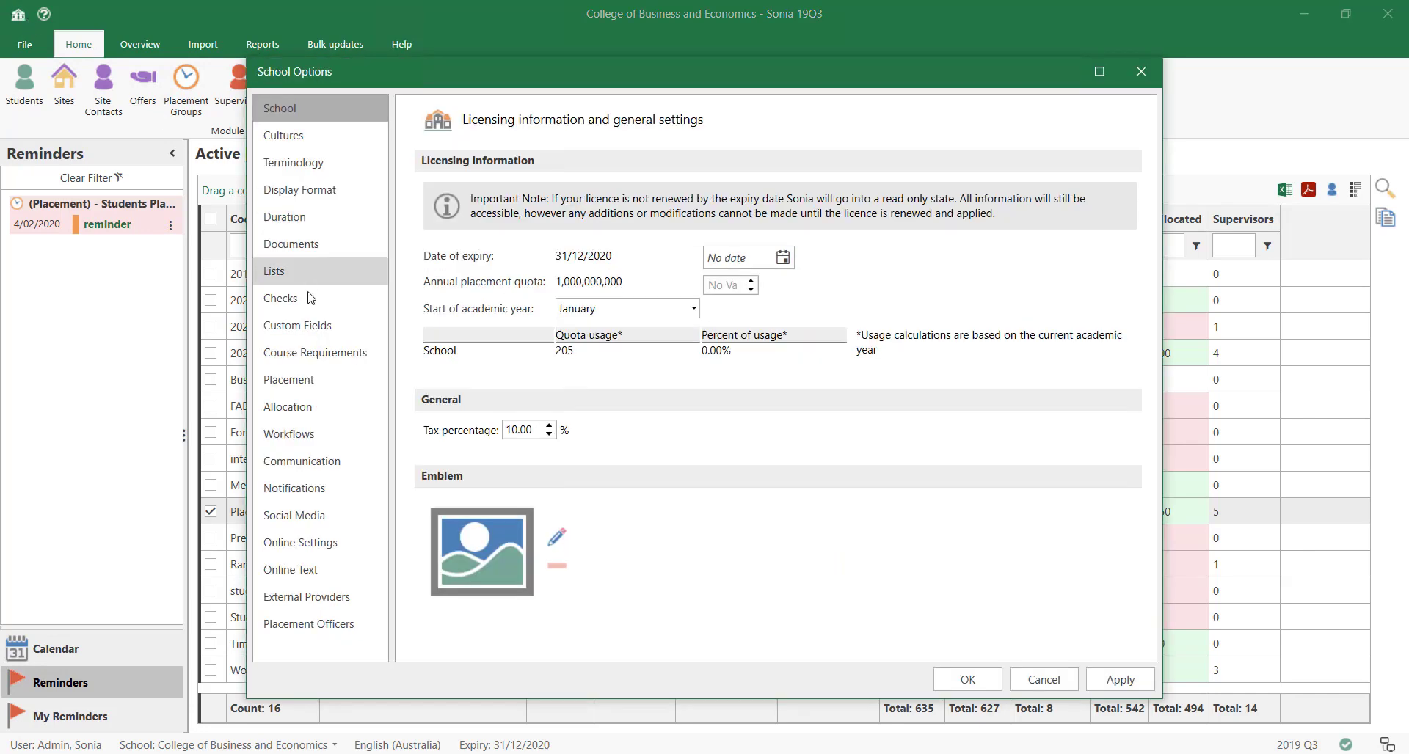
{"action": "left_click", "coordinate": [293, 296]}
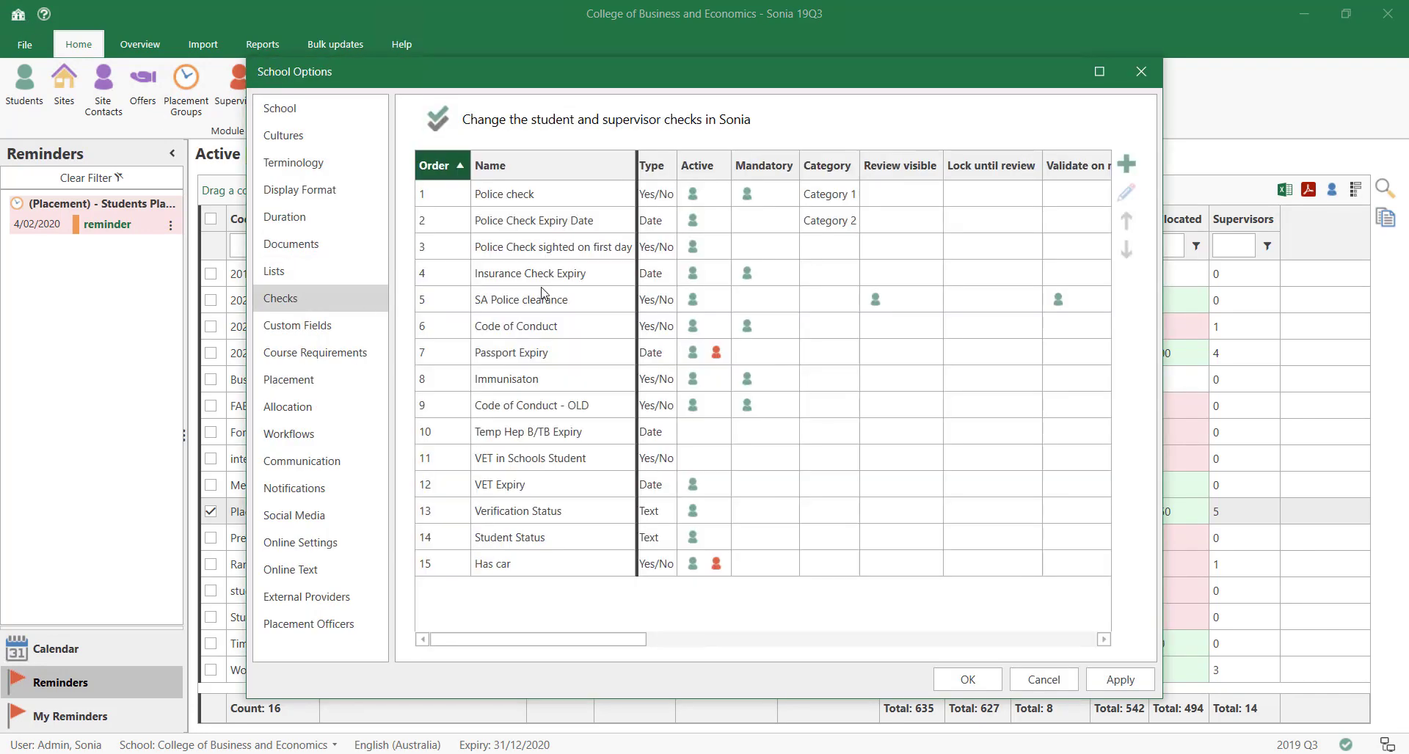
{"action": "left_click", "coordinate": [541, 297]}
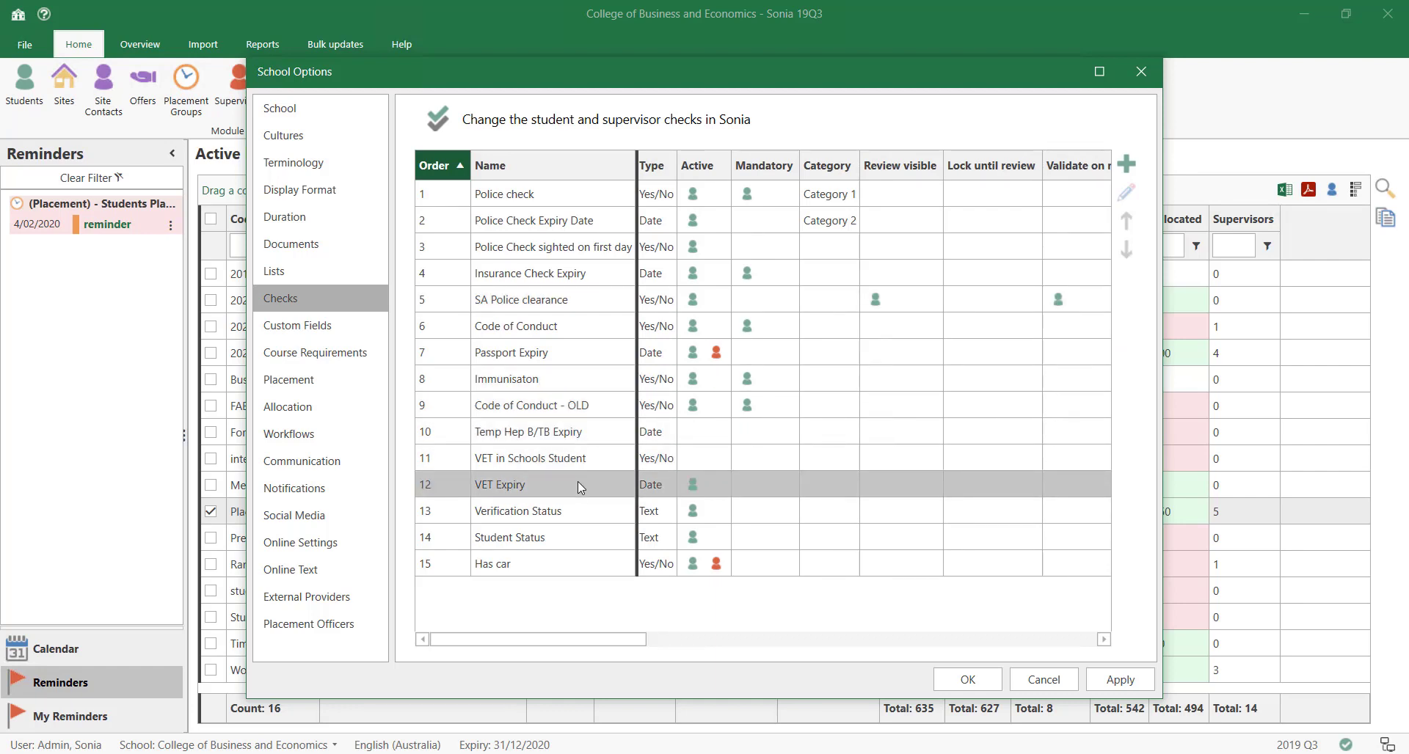
{"action": "left_click", "coordinate": [540, 302]}
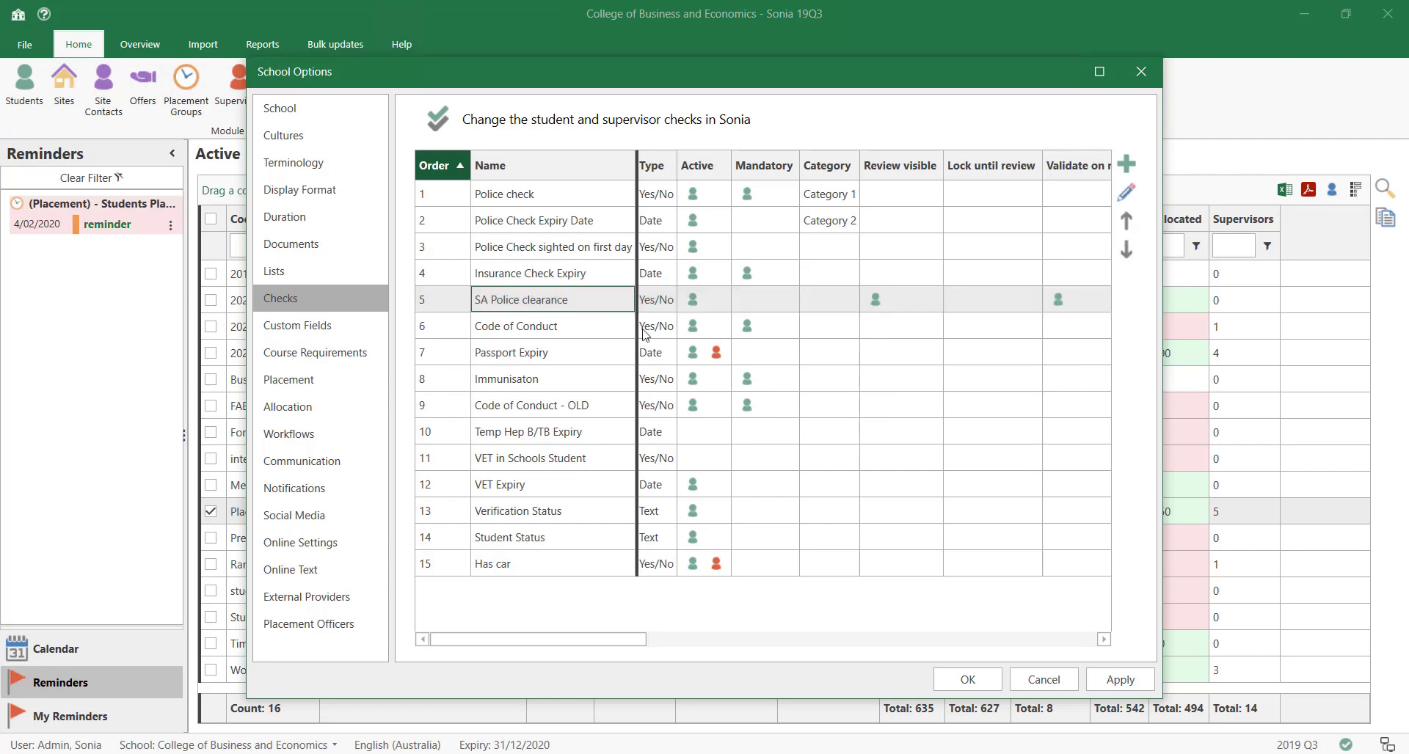
{"action": "left_click", "coordinate": [1127, 195]}
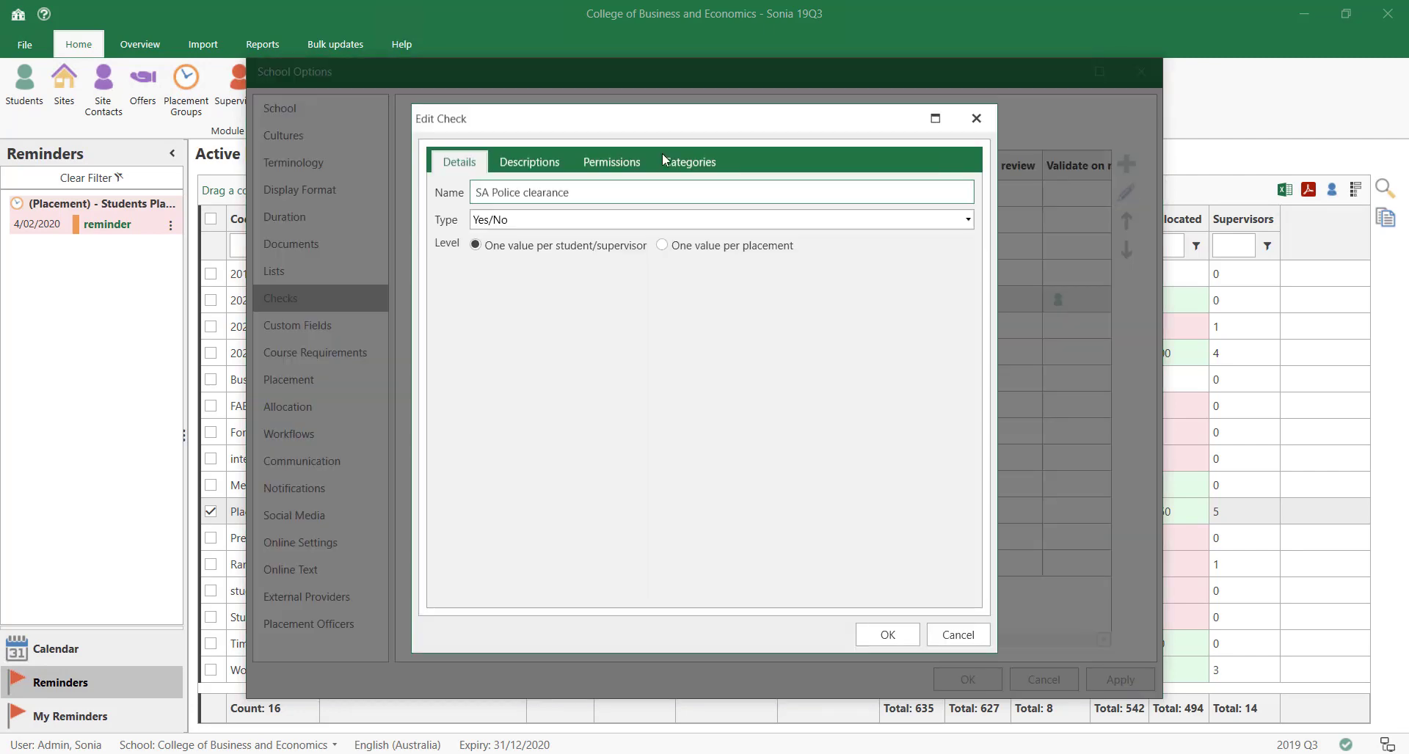
{"action": "left_click", "coordinate": [609, 161]}
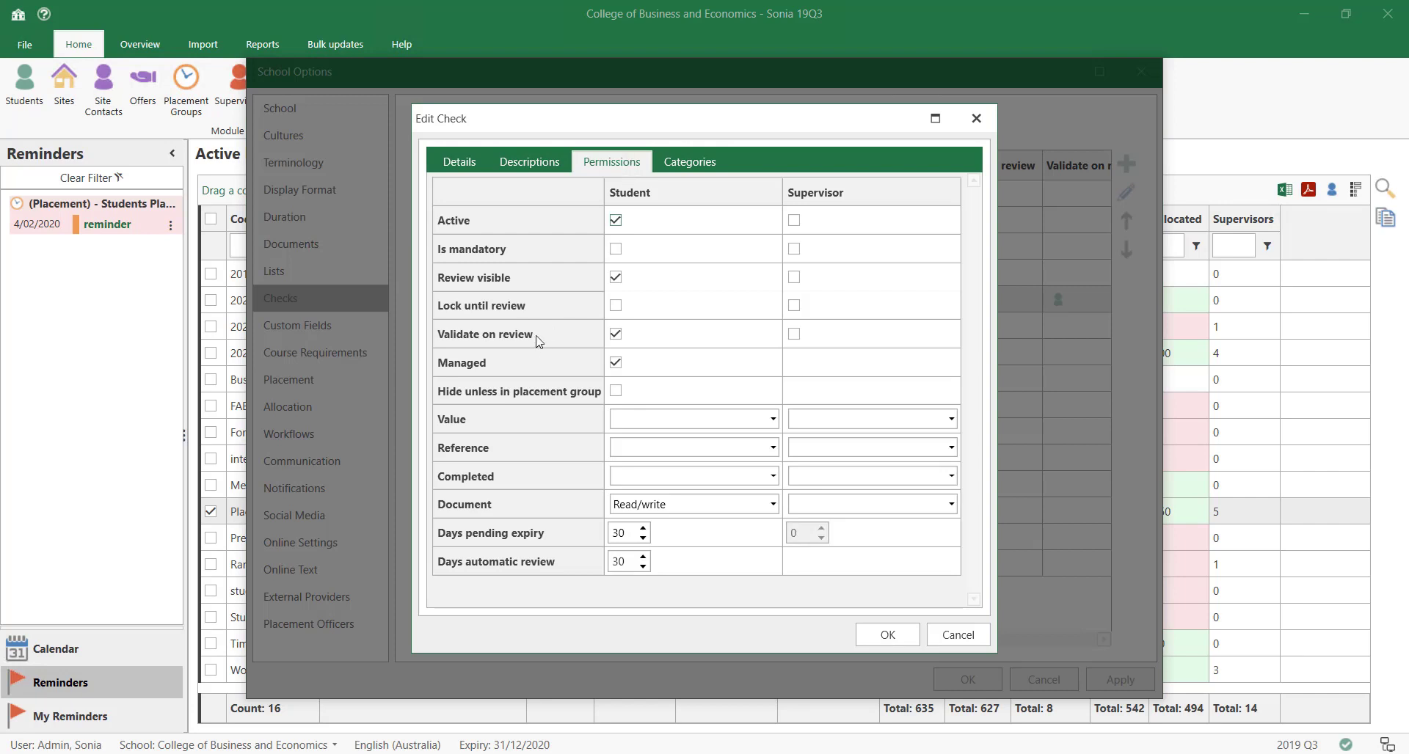
{"action": "left_click", "coordinate": [617, 363]}
{"action": "left_click", "coordinate": [960, 636]}
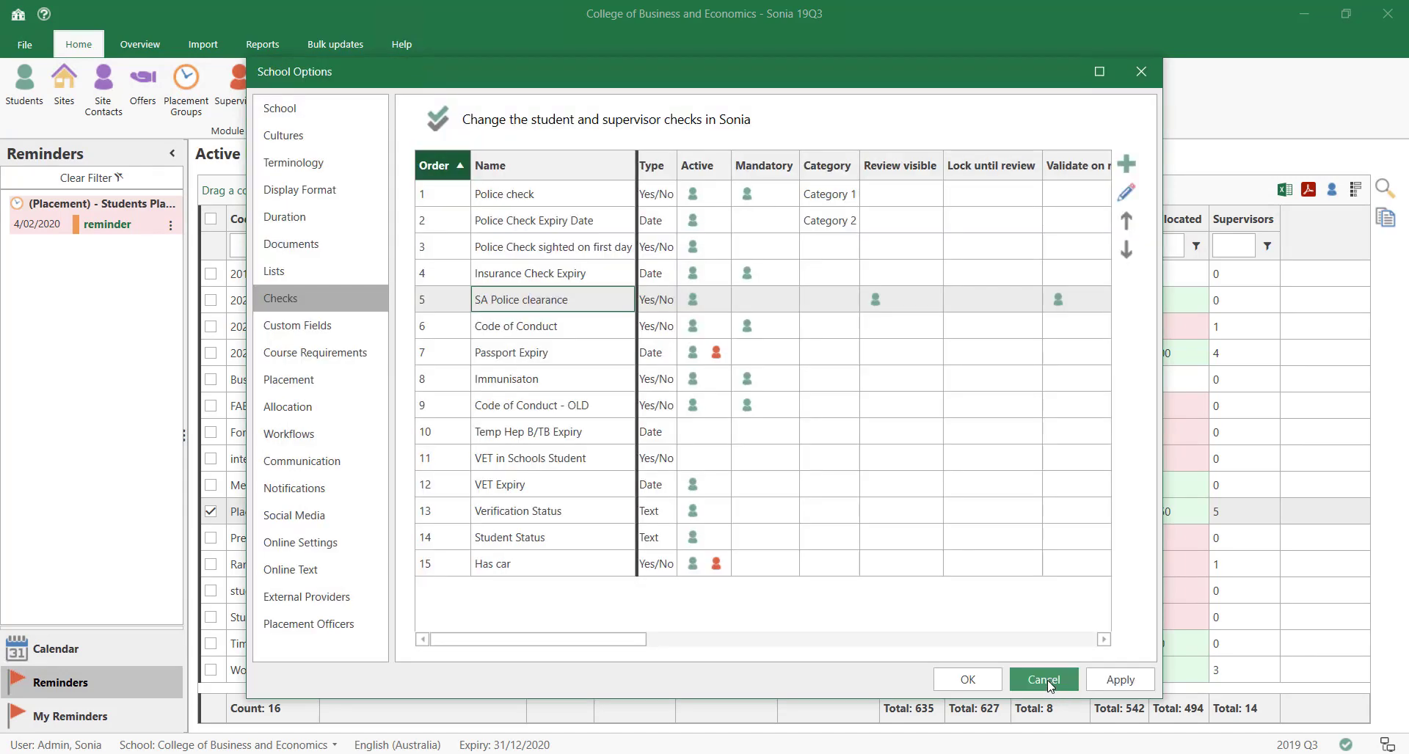
{"action": "left_click", "coordinate": [1044, 679]}
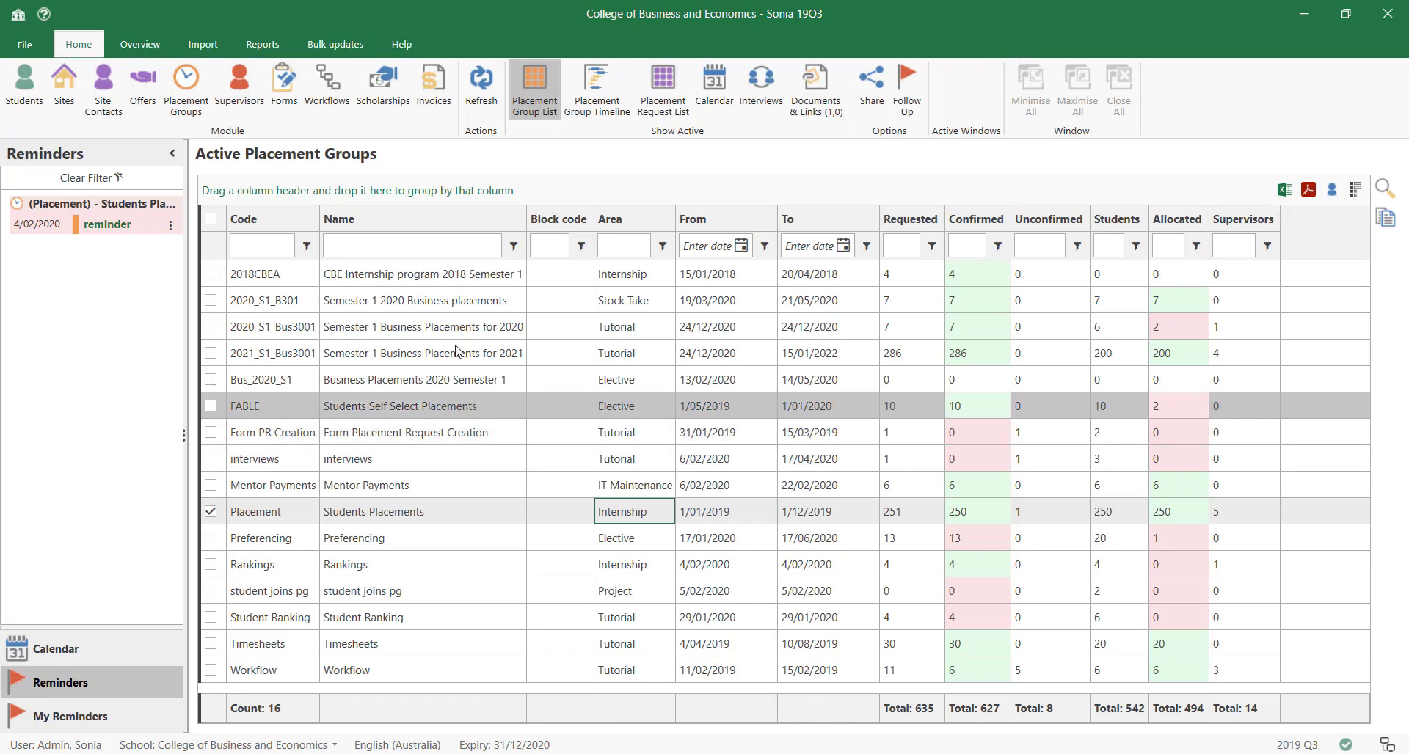
Search the student records with the Police check student criterion set to Yes
{"action": "left_click", "coordinate": [22, 100]}
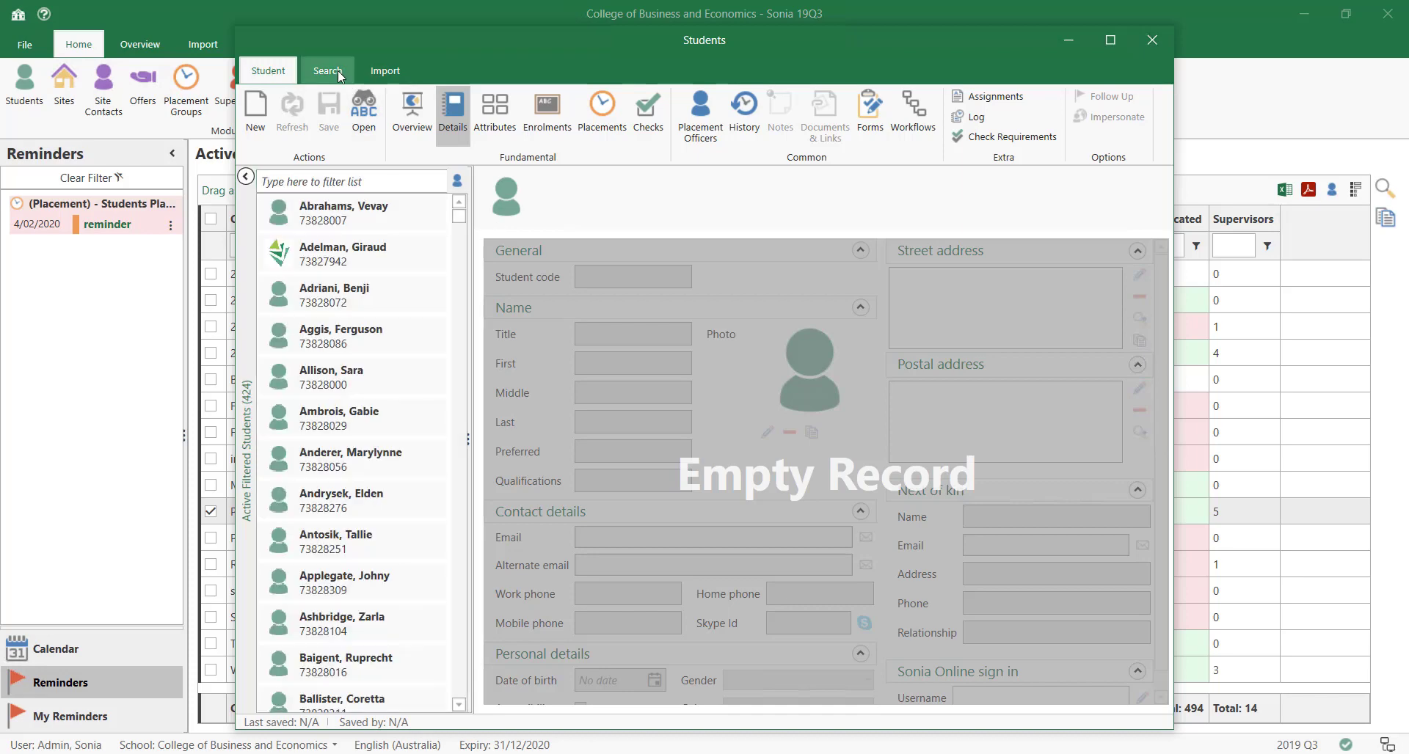
{"action": "left_click", "coordinate": [338, 70]}
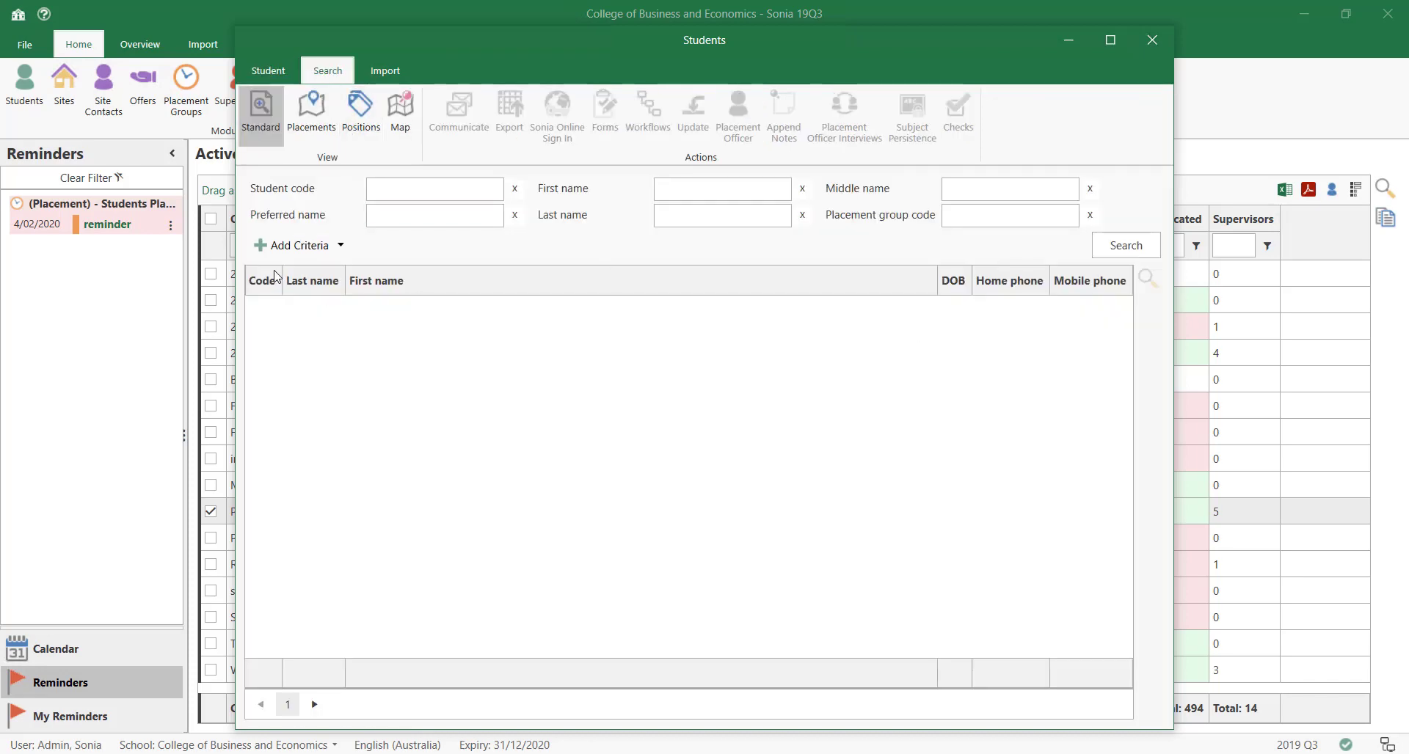
{"action": "left_click", "coordinate": [301, 248]}
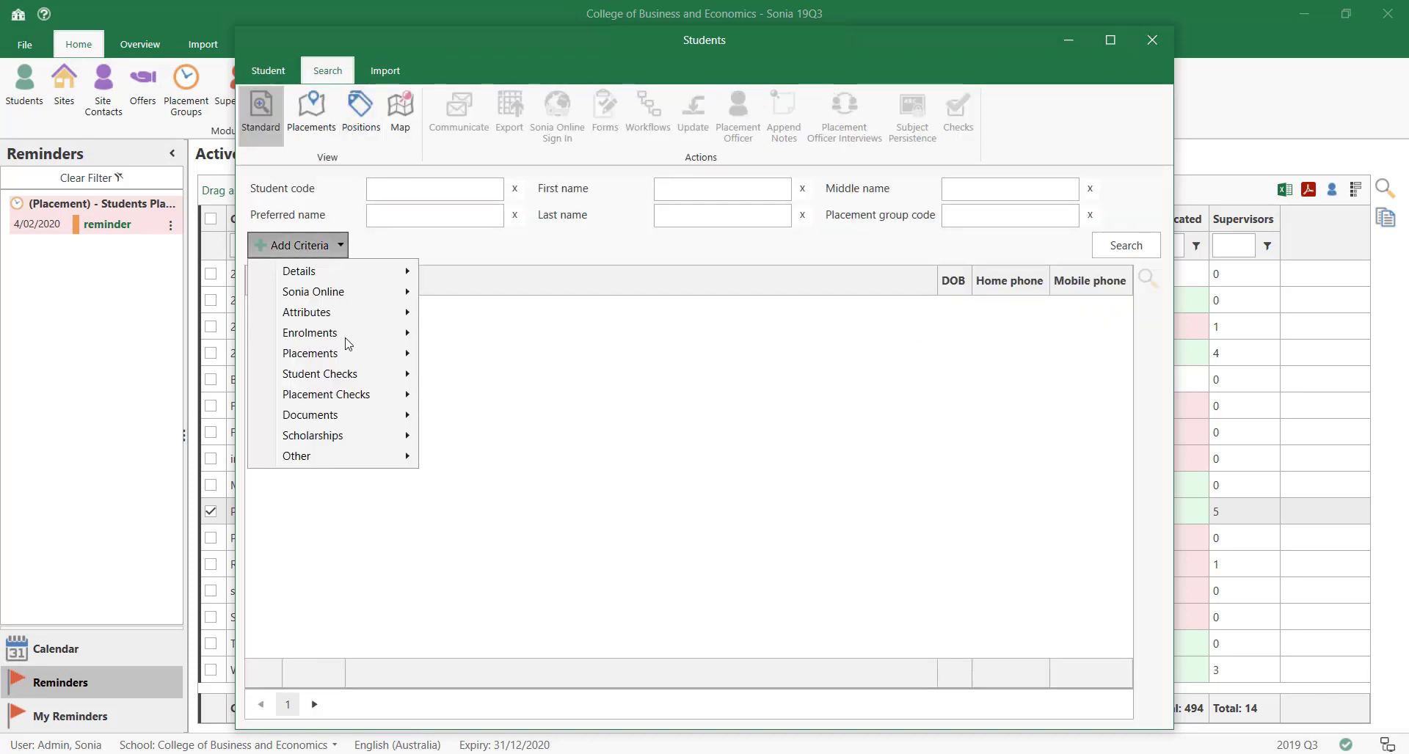
{"action": "mouse_move", "coordinate": [345, 377]}
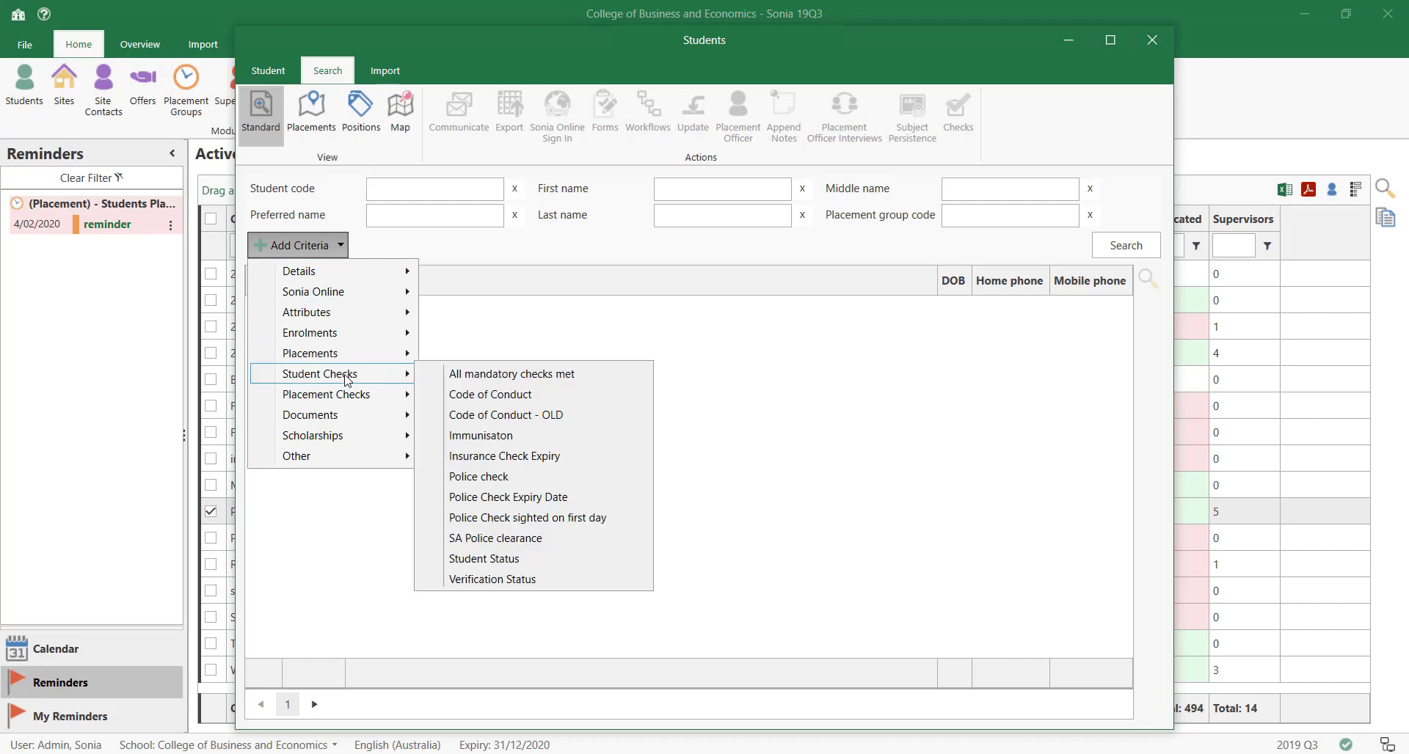
{"action": "left_click", "coordinate": [513, 478]}
{"action": "left_click", "coordinate": [439, 243]}
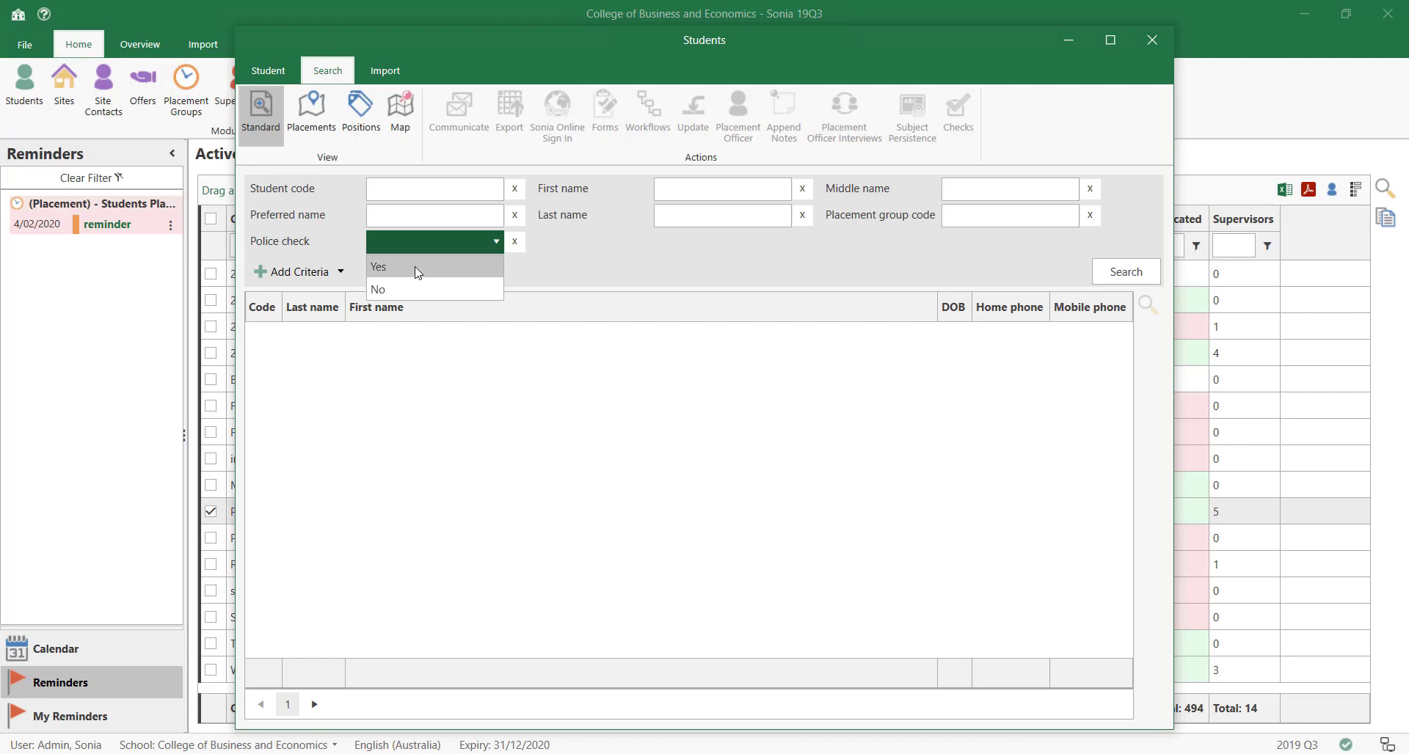
{"action": "left_click", "coordinate": [417, 273]}
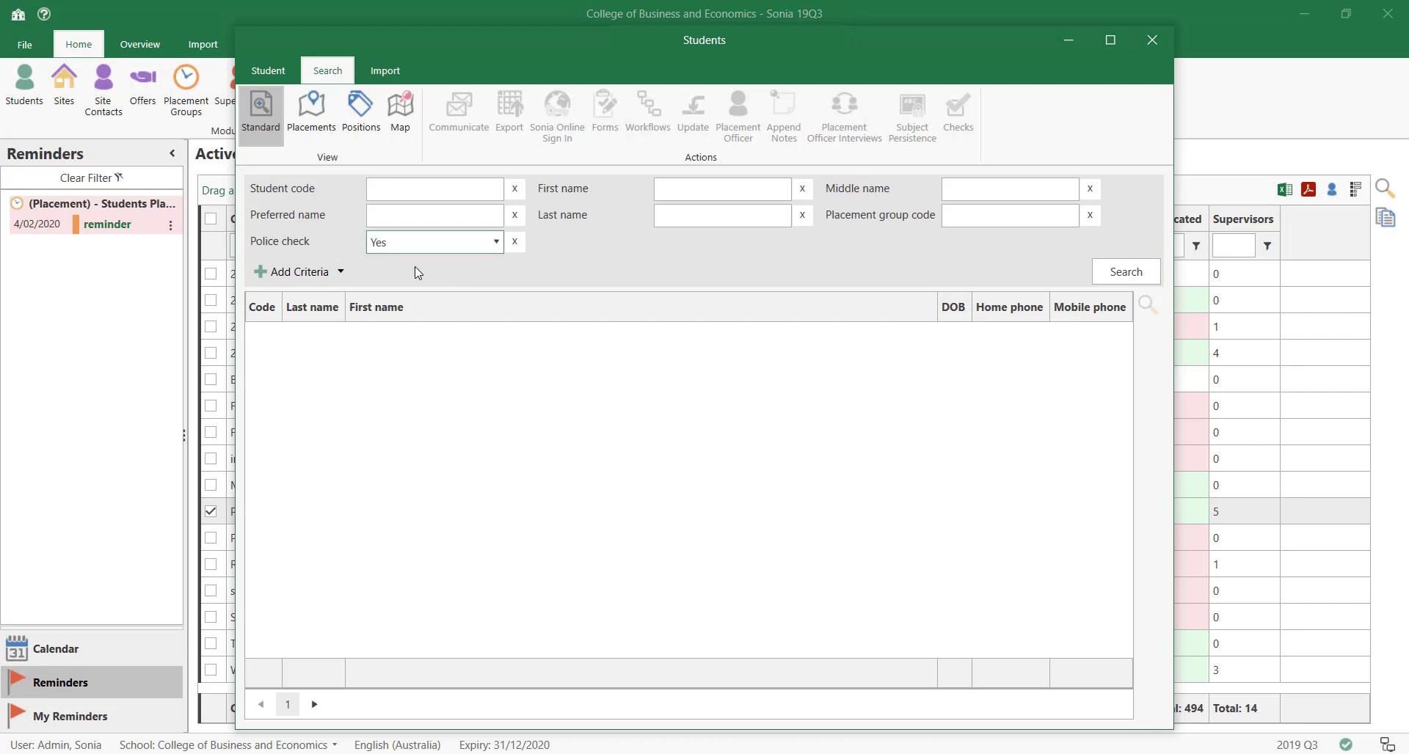
{"action": "left_click", "coordinate": [1132, 276]}
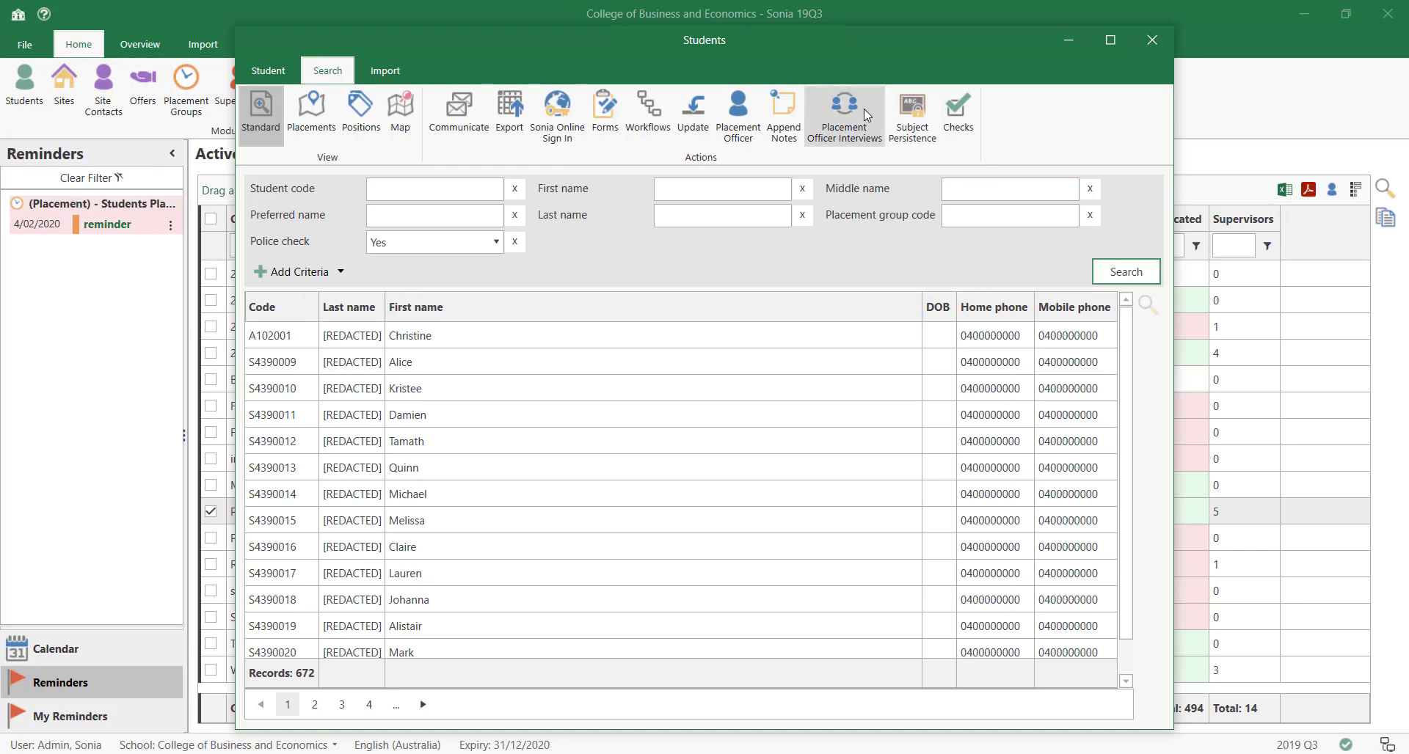
Try a bulk adjustment of the found students' Police check that sets only the status, cancel it and close the student records
{"action": "left_click", "coordinate": [957, 117]}
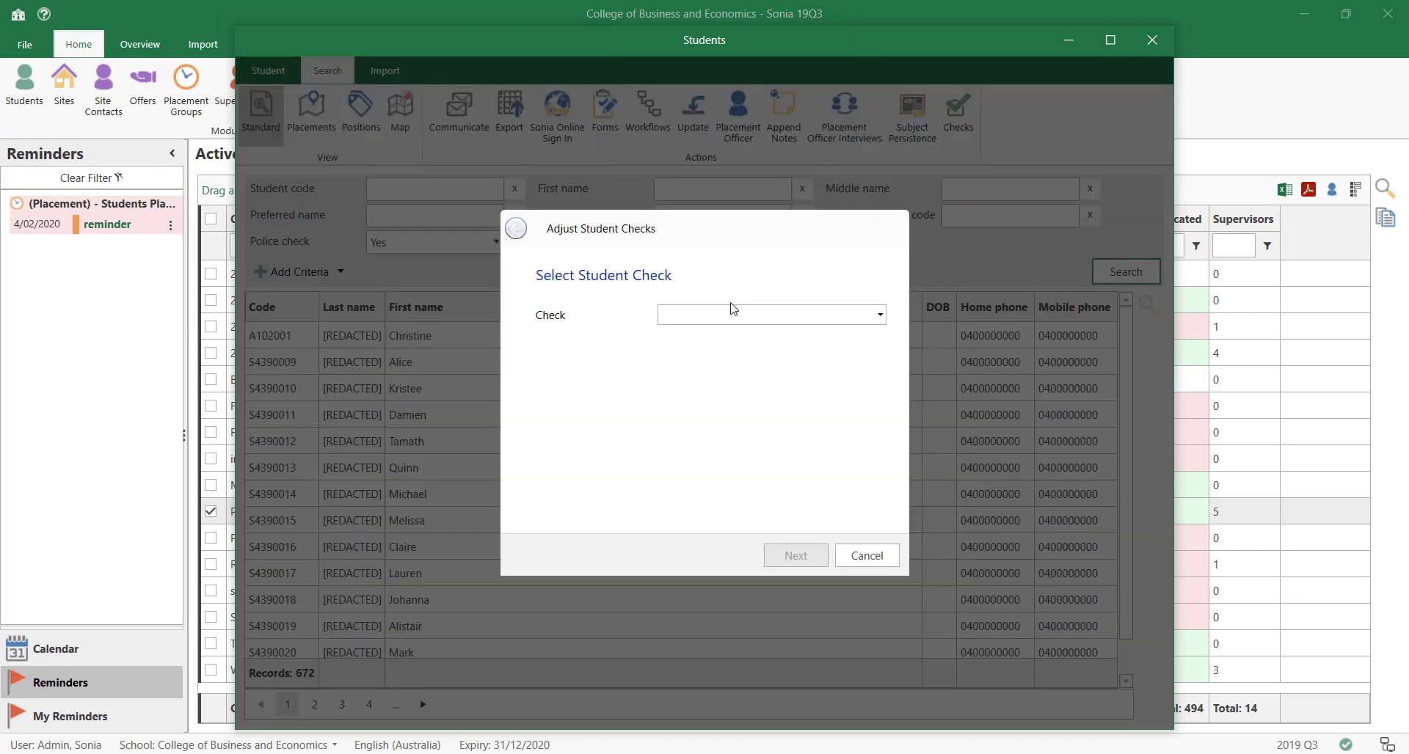
{"action": "left_click", "coordinate": [746, 315]}
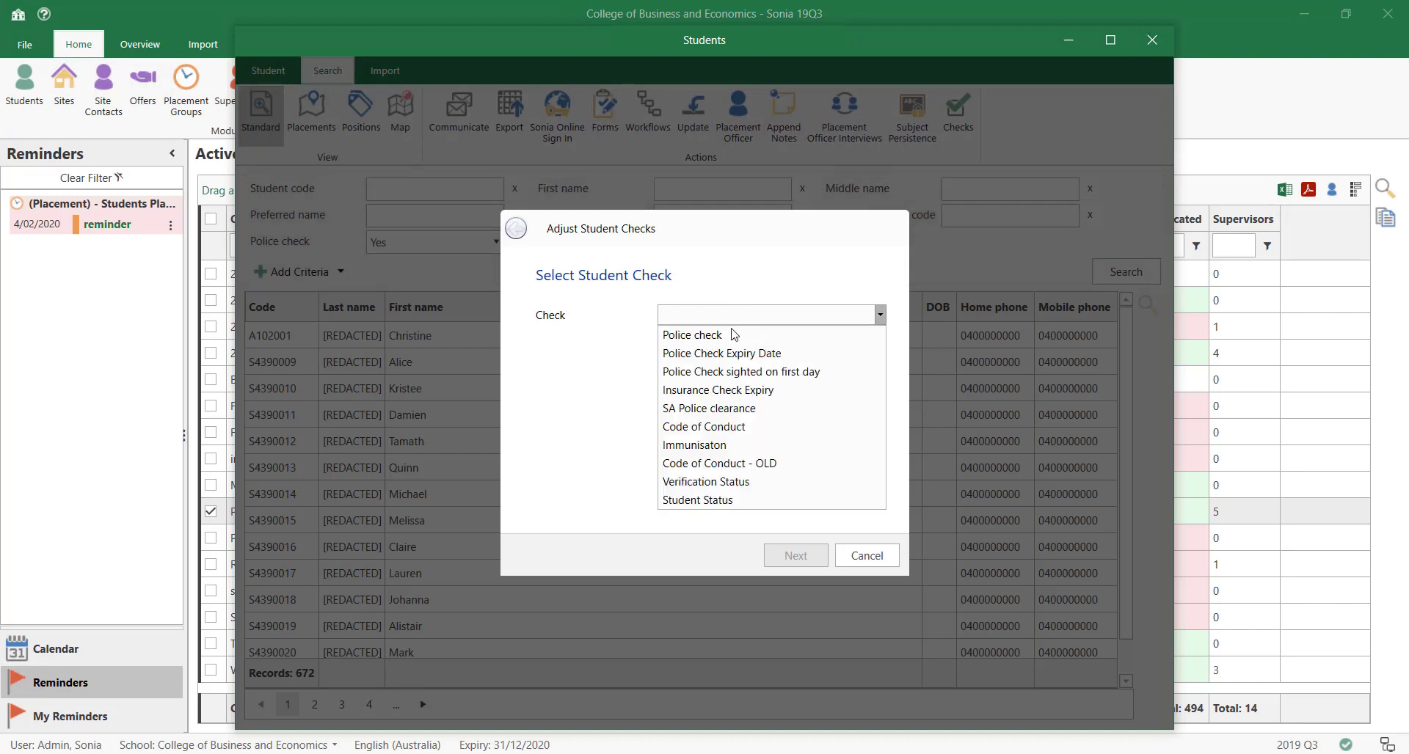
{"action": "left_click", "coordinate": [733, 336]}
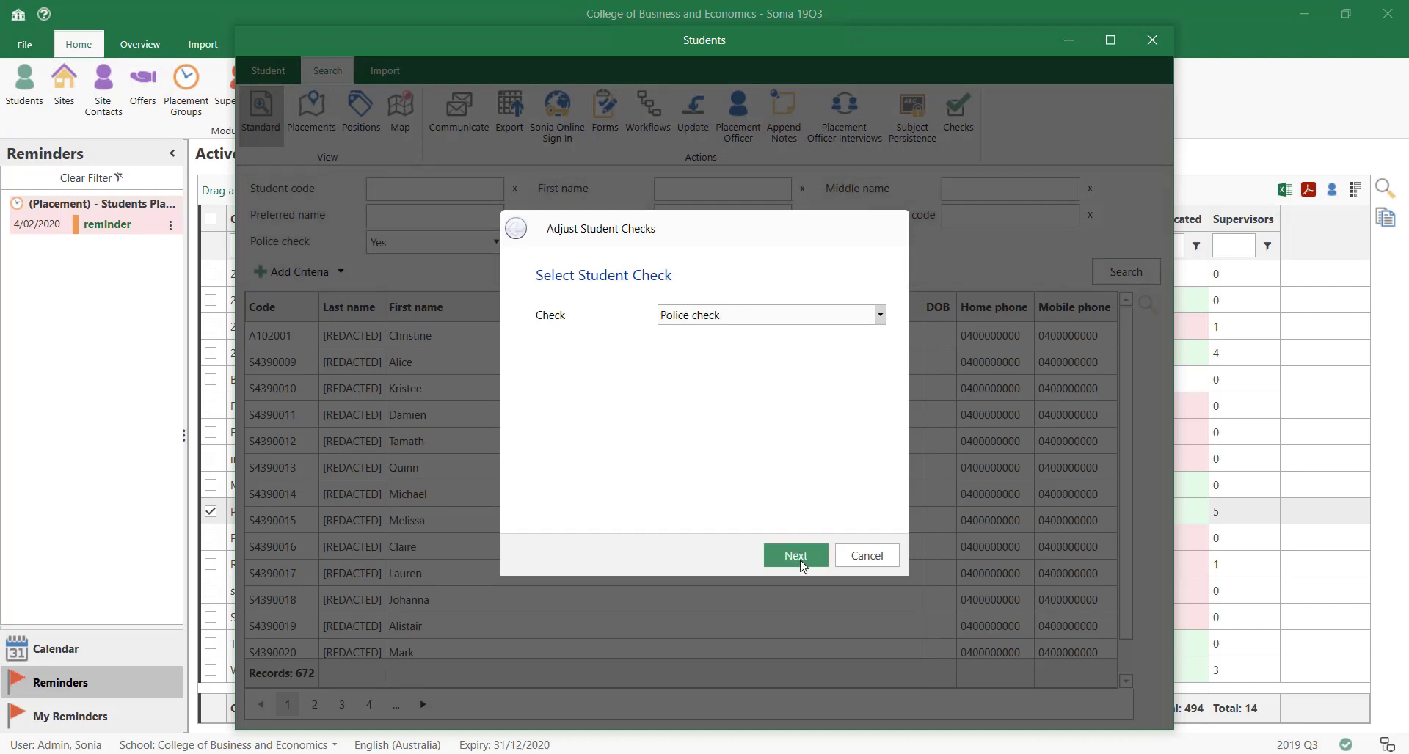
{"action": "left_click", "coordinate": [800, 558]}
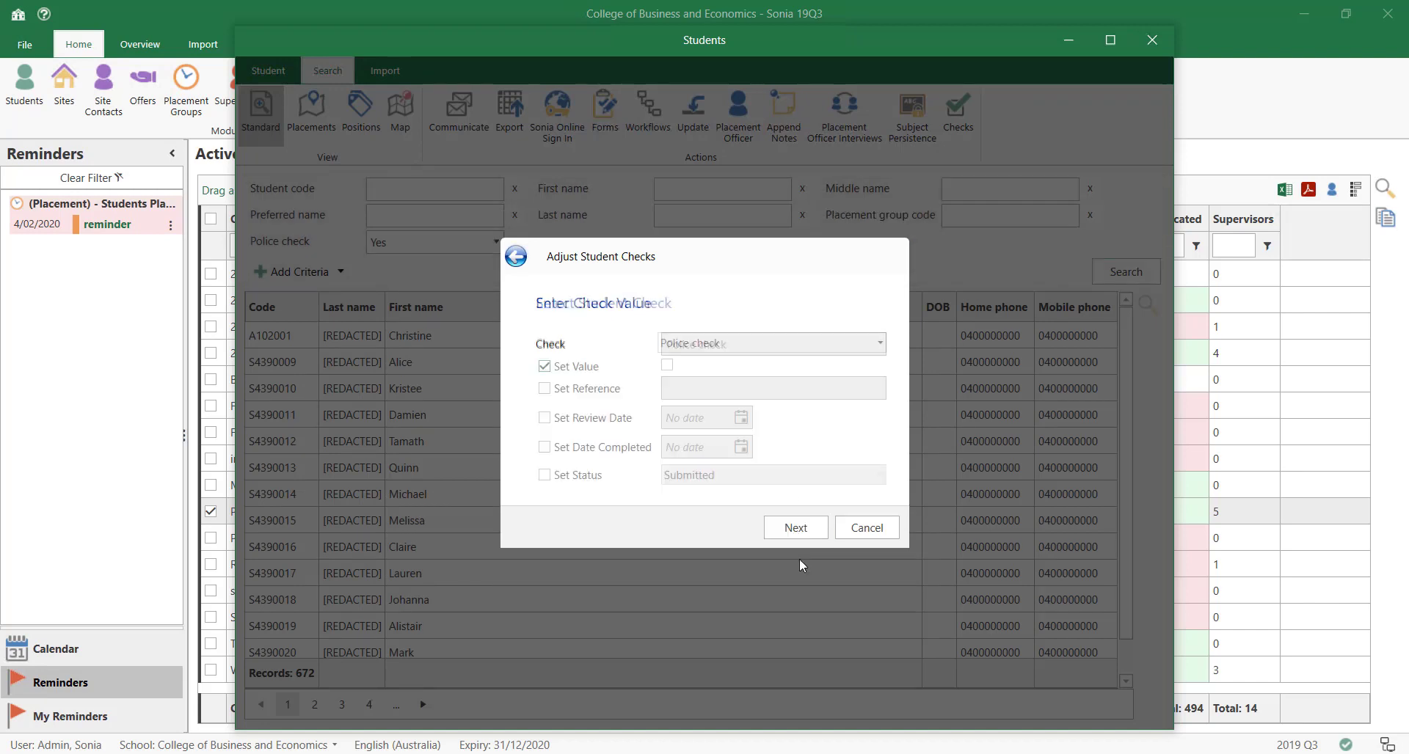
{"action": "left_click", "coordinate": [562, 477]}
{"action": "left_click", "coordinate": [545, 366]}
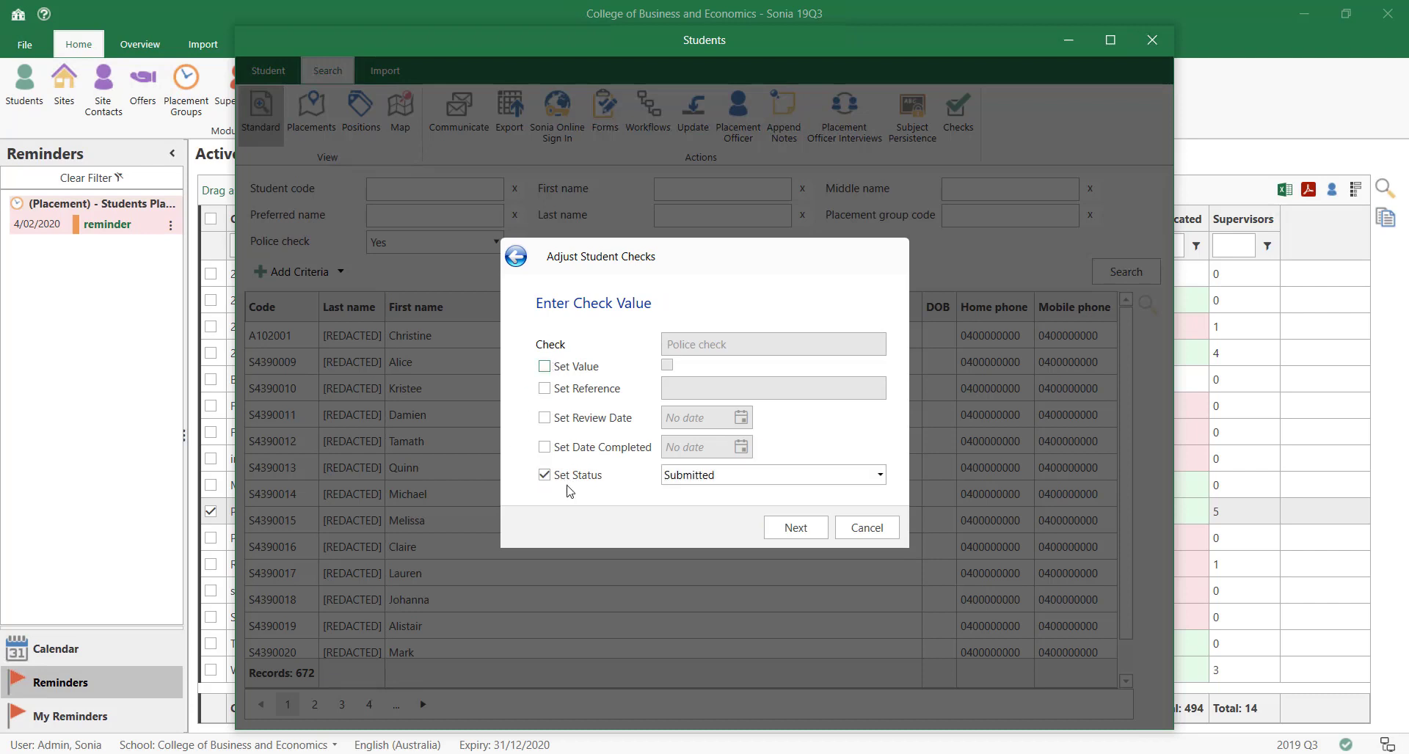
{"action": "left_click", "coordinate": [782, 475]}
{"action": "left_click", "coordinate": [703, 570]}
{"action": "left_click", "coordinate": [866, 527]}
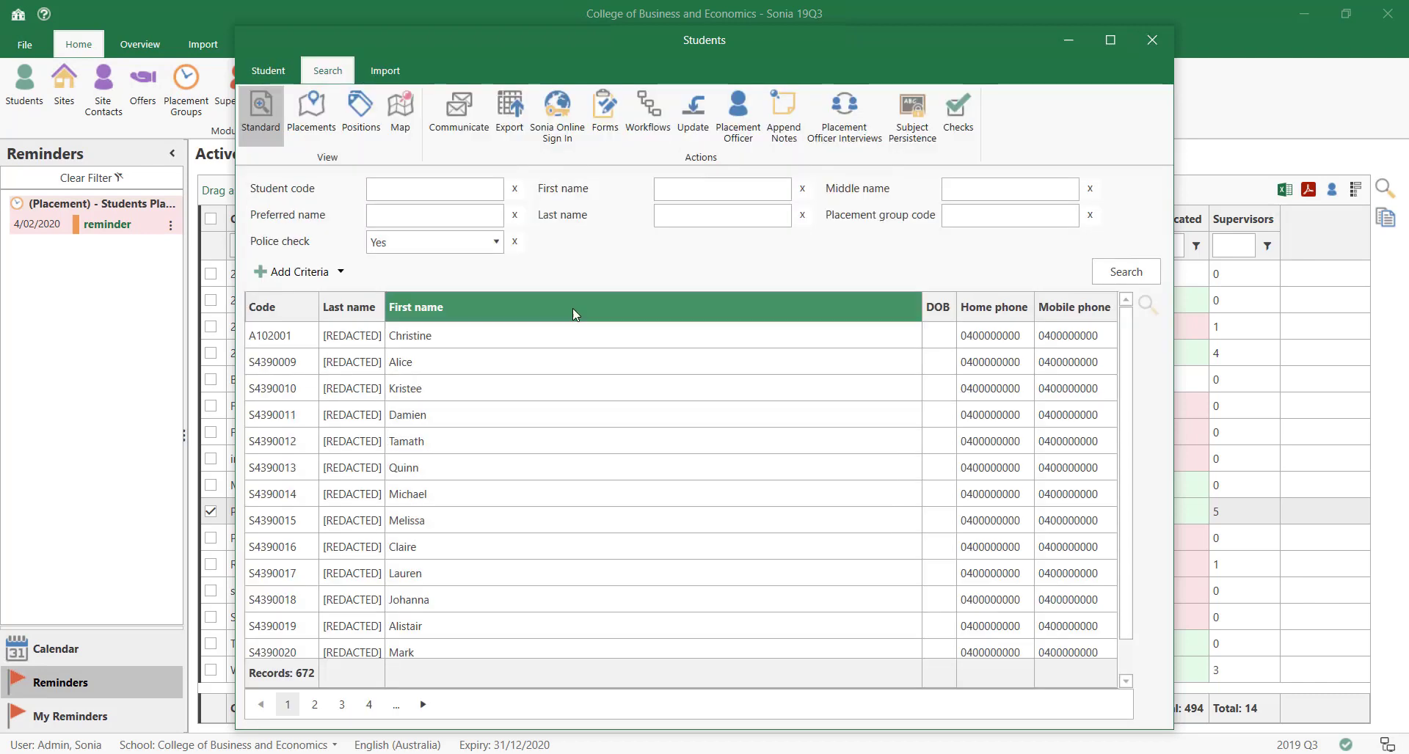
{"action": "left_click", "coordinate": [1153, 41]}
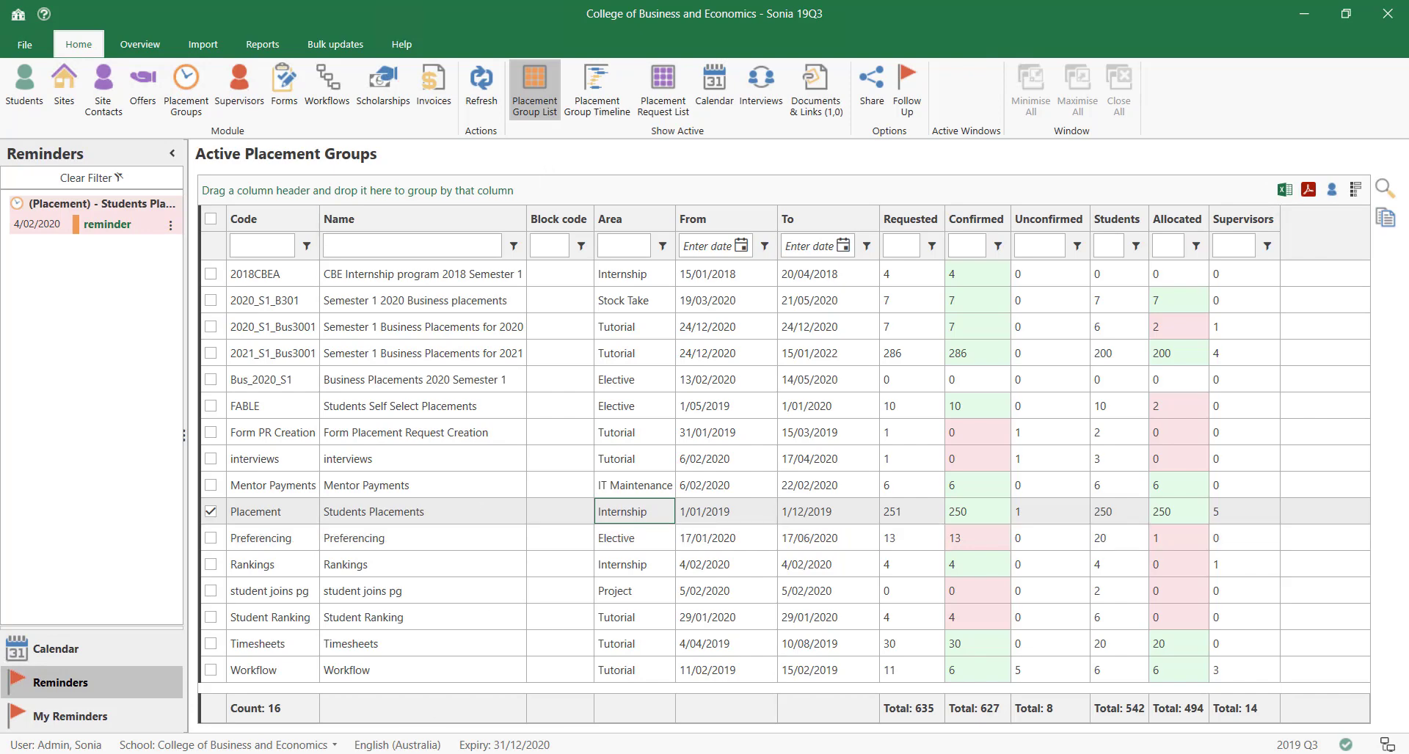
Switch to Sonia Check Manager in the browser and show the user checks for College of Business and Economics
{"action": "mouse_move", "coordinate": [339, 753]}
{"action": "left_click", "coordinate": [386, 709]}
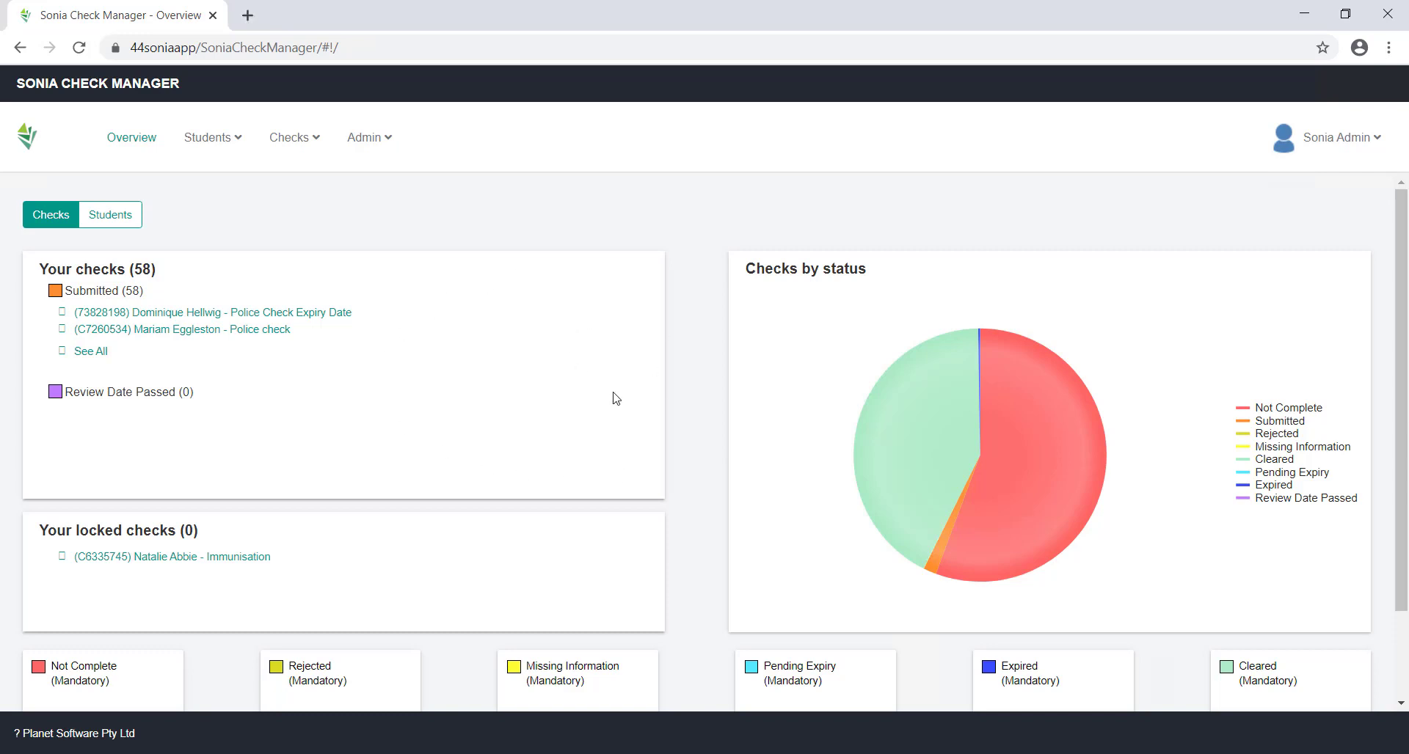
{"action": "left_click", "coordinate": [379, 147]}
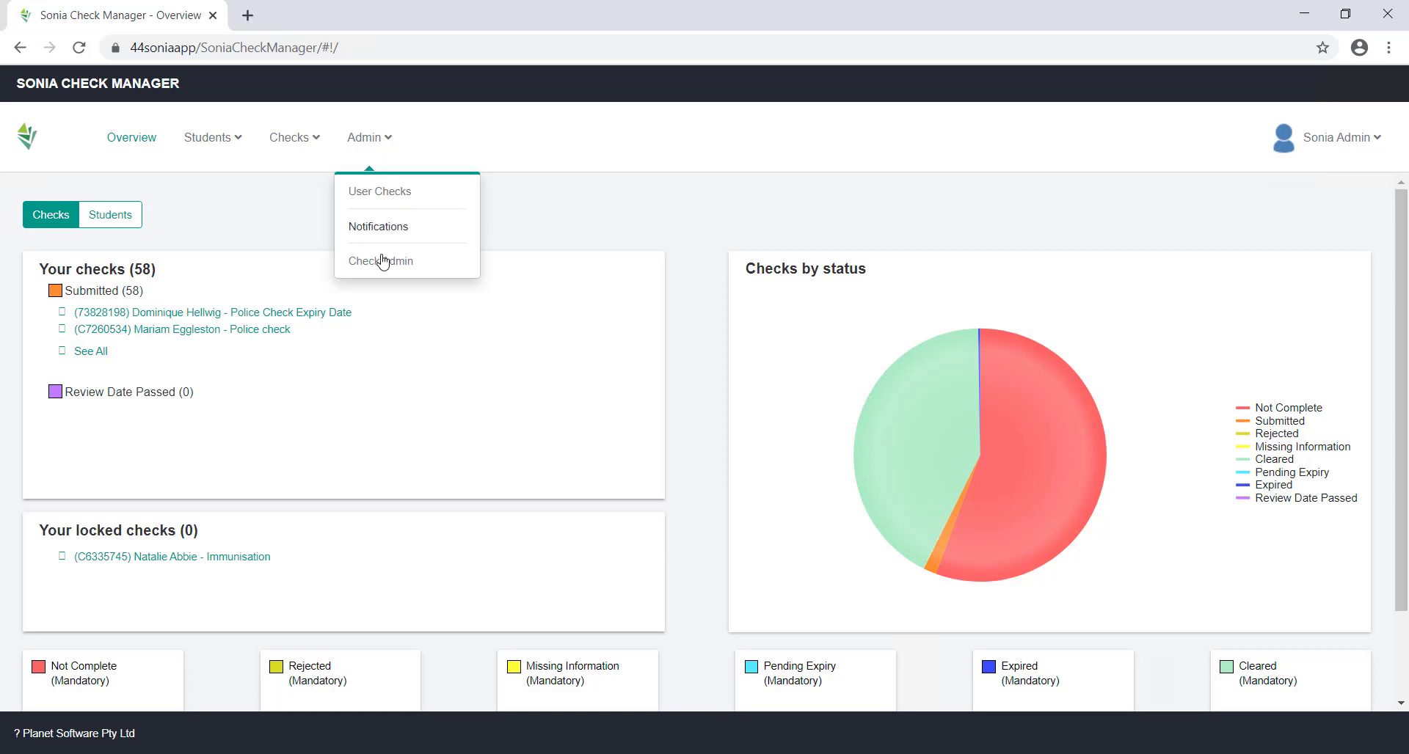
{"action": "left_click", "coordinate": [387, 192]}
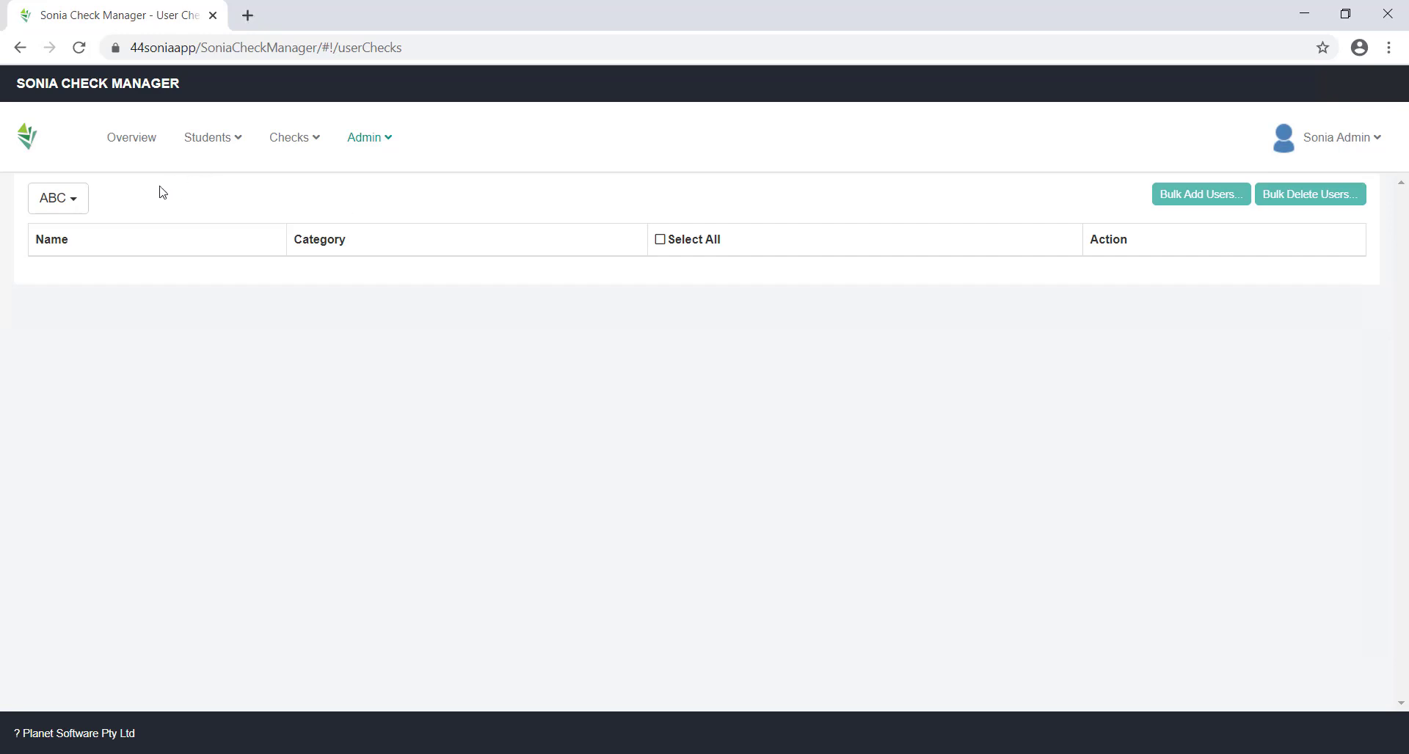
{"action": "left_click", "coordinate": [78, 202]}
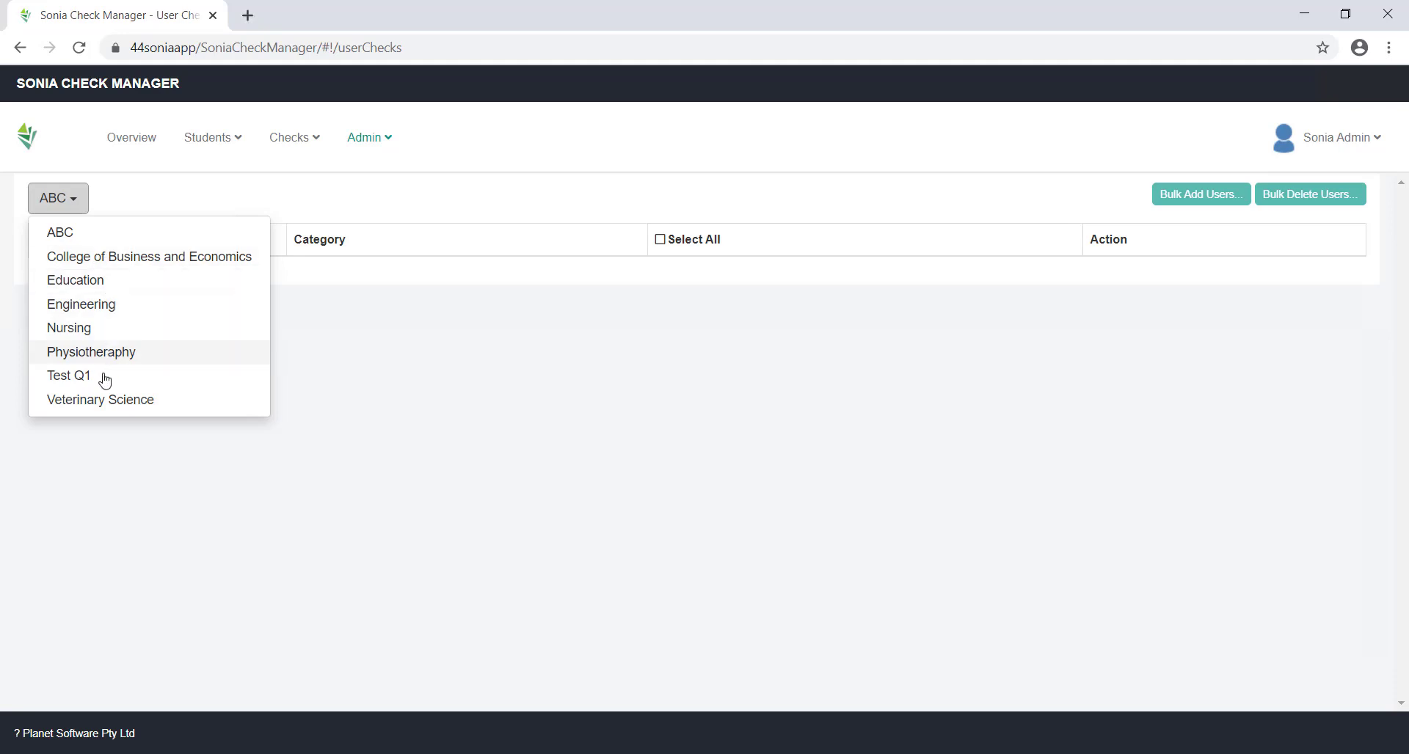
{"action": "left_click", "coordinate": [107, 257]}
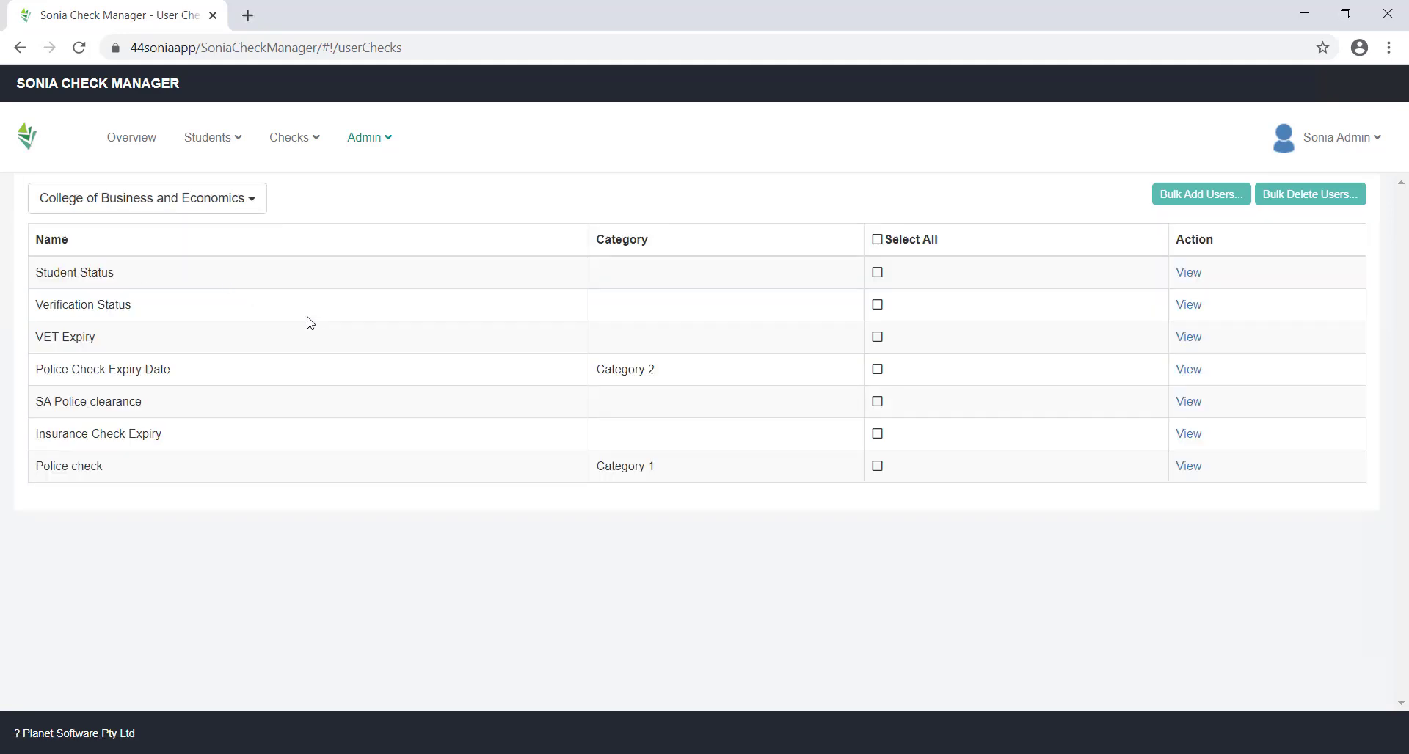
Bulk add the last listed user to the Police check with Edit Checks and Edit Notifications rights, and save
{"action": "left_click", "coordinate": [881, 469]}
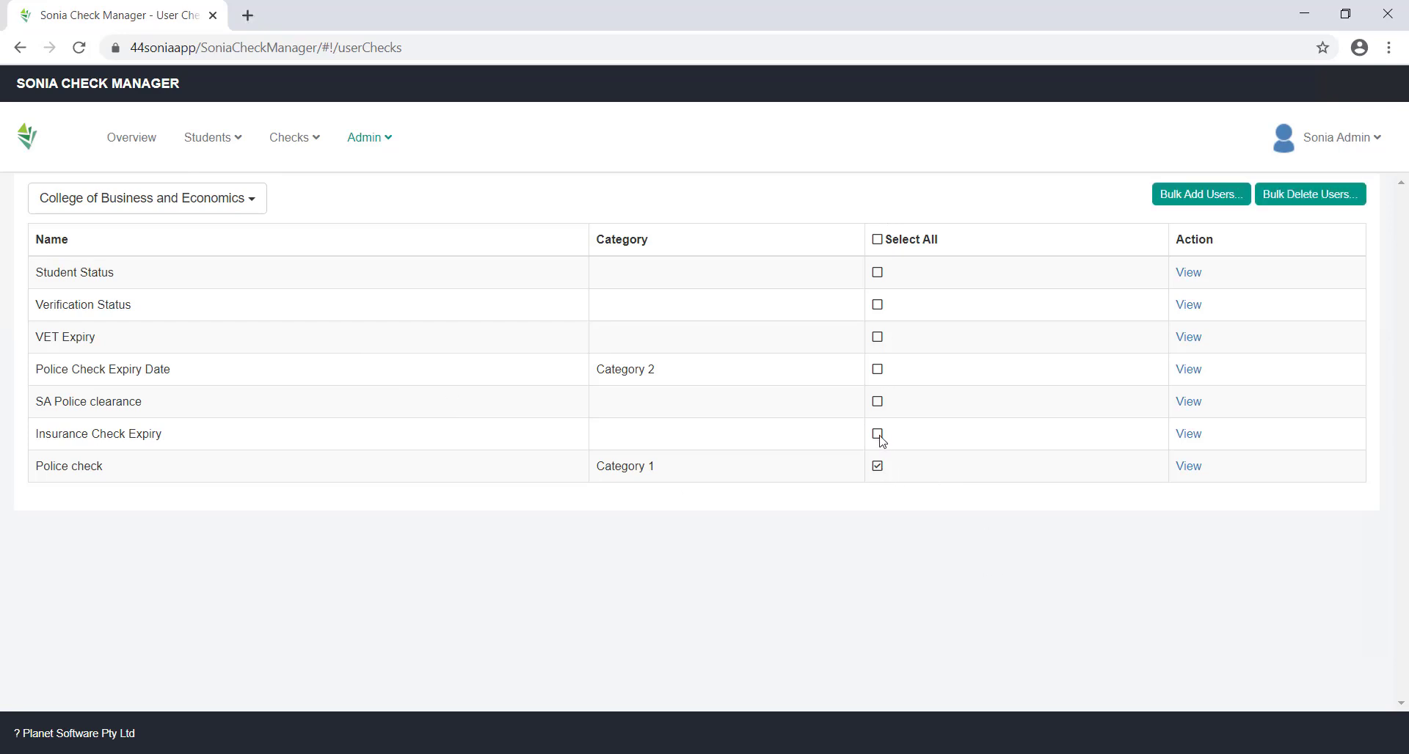
{"action": "left_click", "coordinate": [1189, 198]}
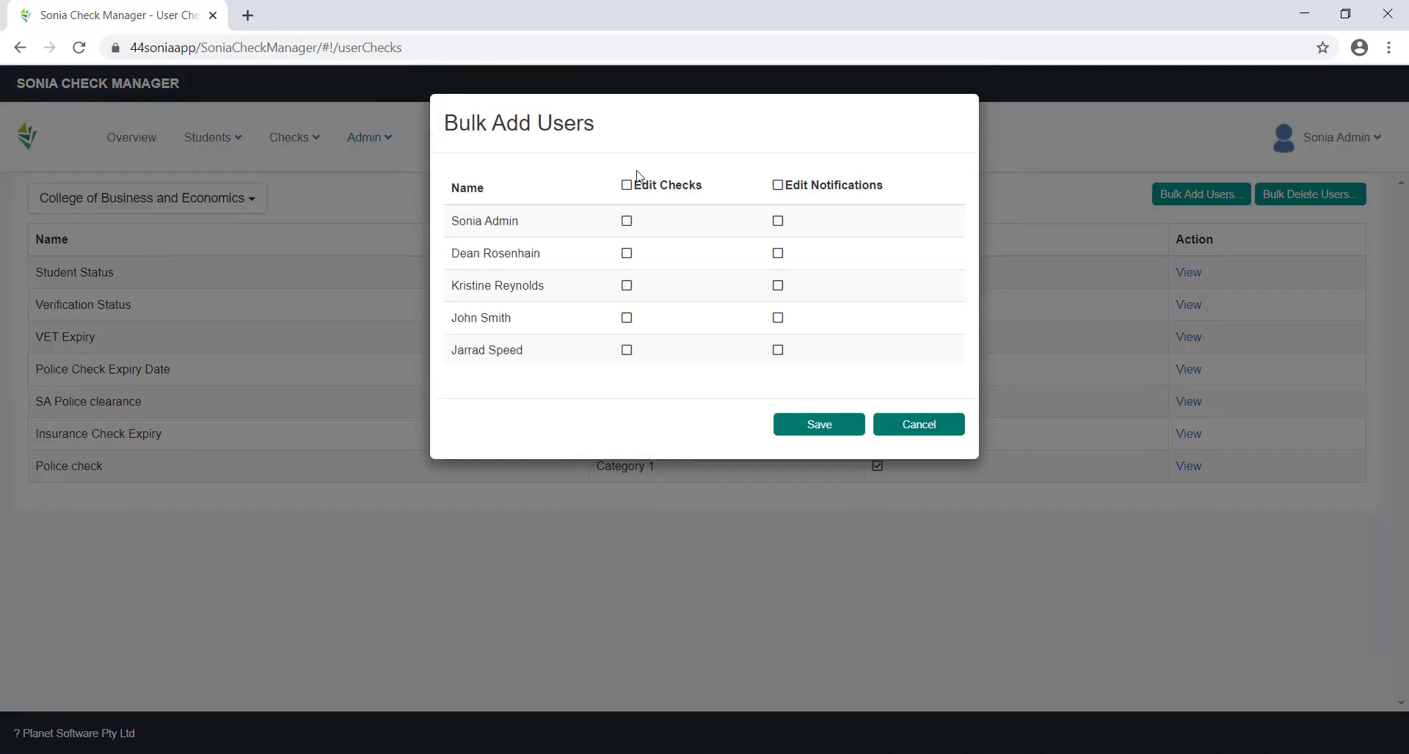
{"action": "left_click", "coordinate": [626, 352]}
{"action": "left_click", "coordinate": [779, 352]}
{"action": "left_click", "coordinate": [826, 433]}
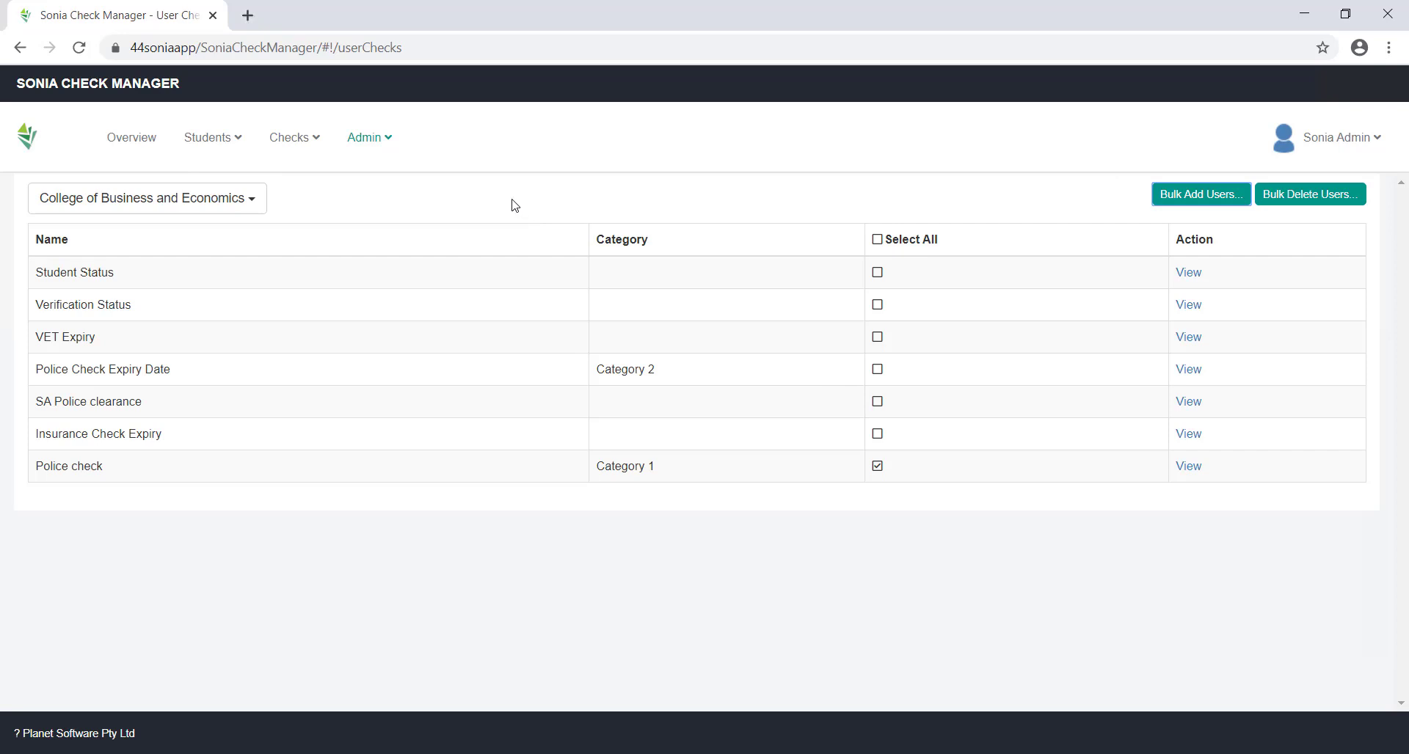
Return to the Overview of checks in Sonia Check Manager
{"action": "left_click", "coordinate": [121, 138]}
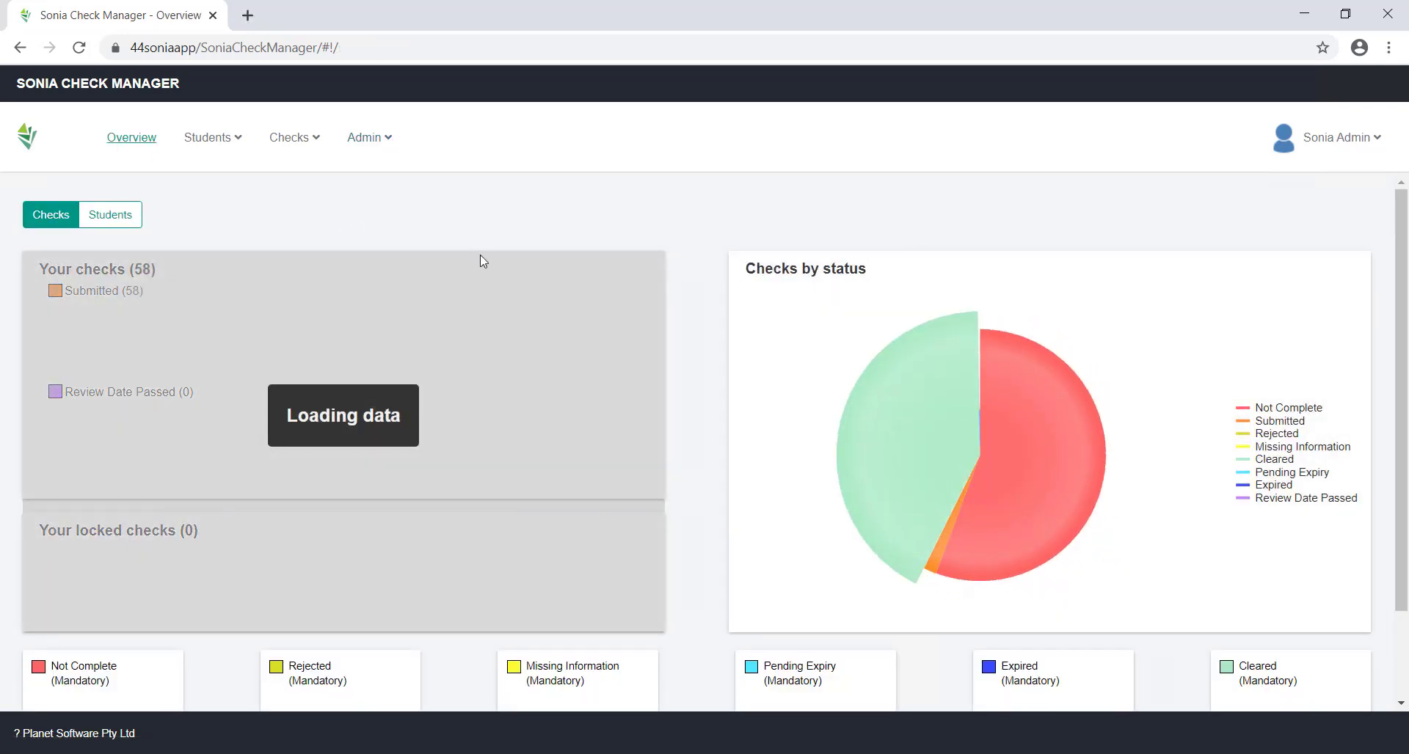